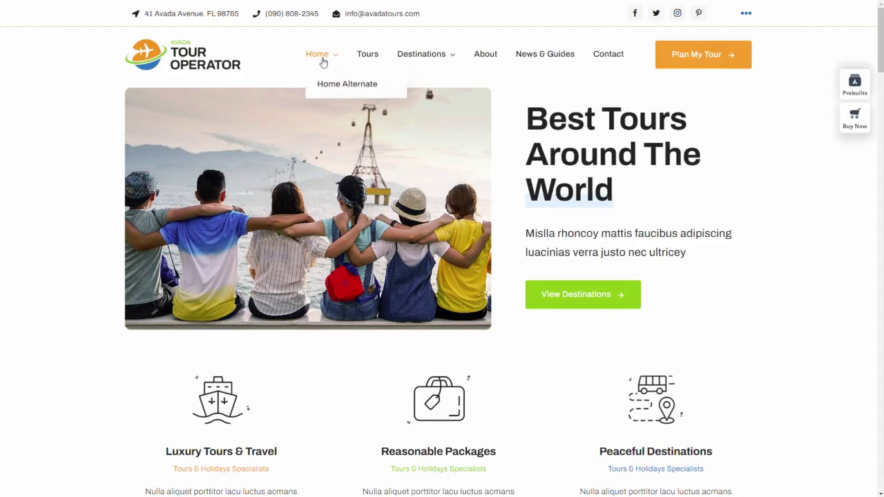
Examine the Avada Tour Operator demo homepage, including the tour search, Best Tour Packages, Popular Destinations, travel stats and tour guide sections
scroll(436, 162, down, 5)
scroll(390, 194, down, 1)
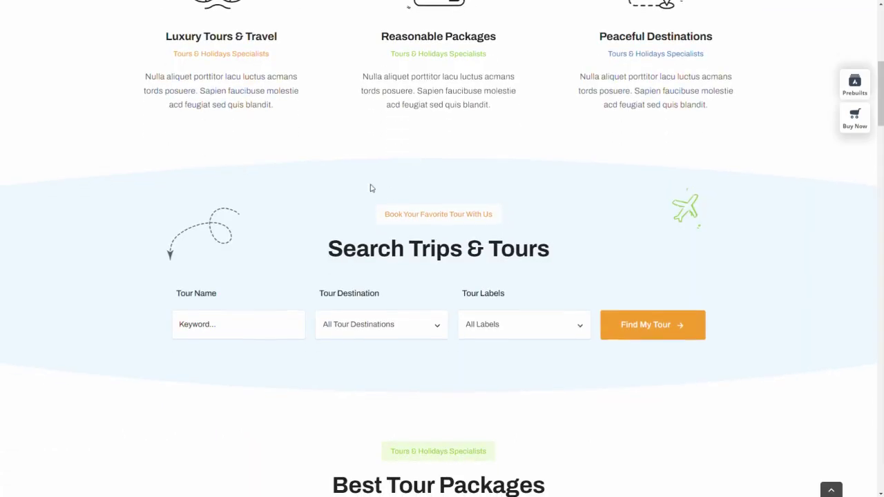
scroll(370, 188, up, 1)
scroll(206, 176, down, 1)
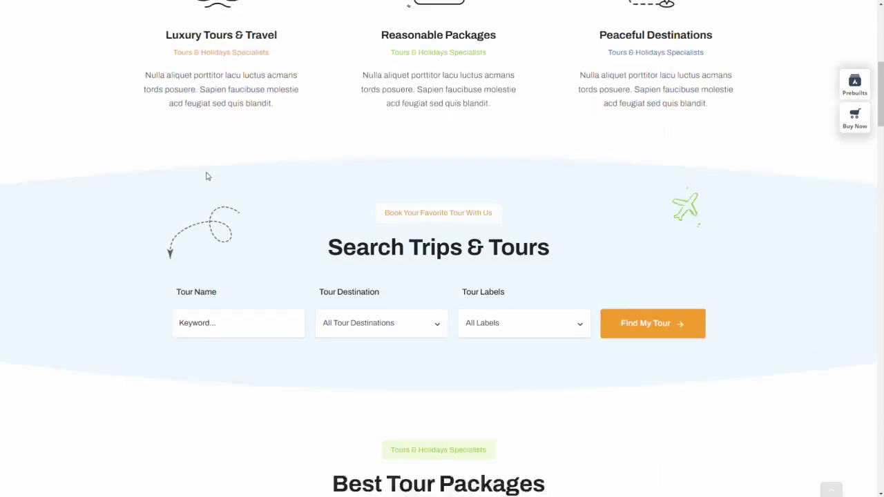
scroll(206, 176, down, 3)
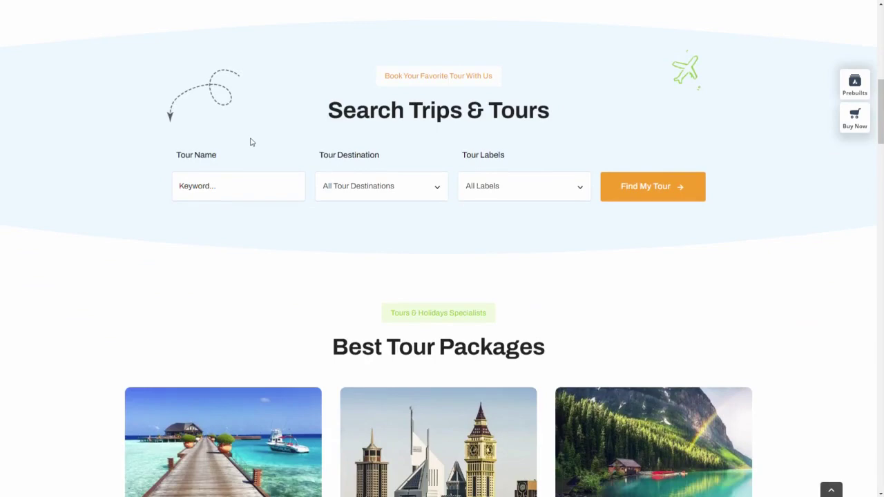
scroll(252, 142, down, 5)
drag(345, 119, 533, 117)
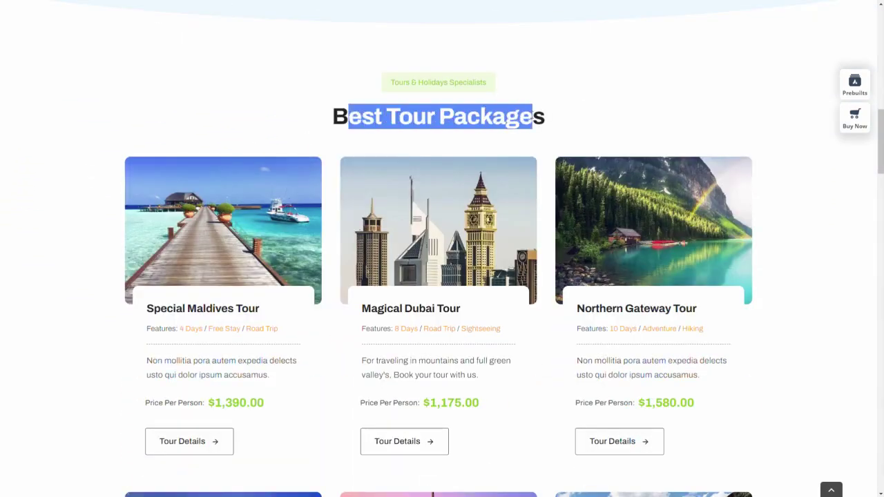
click(442, 143)
scroll(246, 197, down, 1)
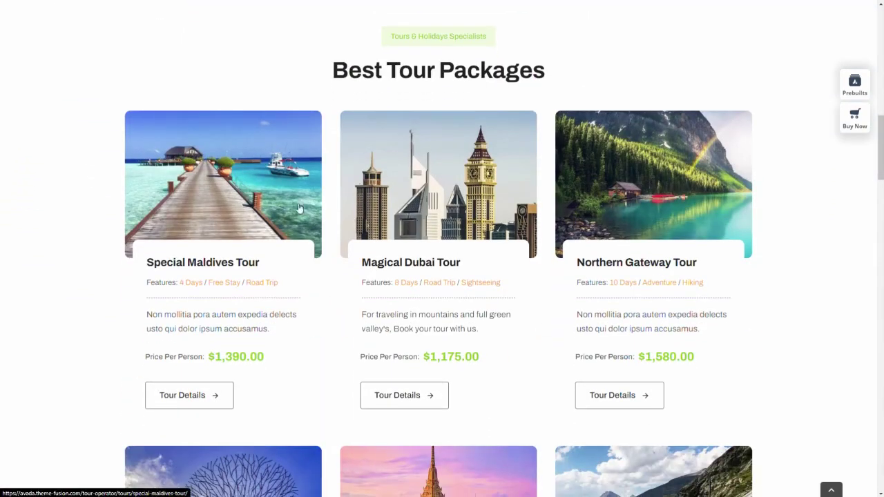
scroll(260, 196, down, 4)
scroll(172, 225, down, 20)
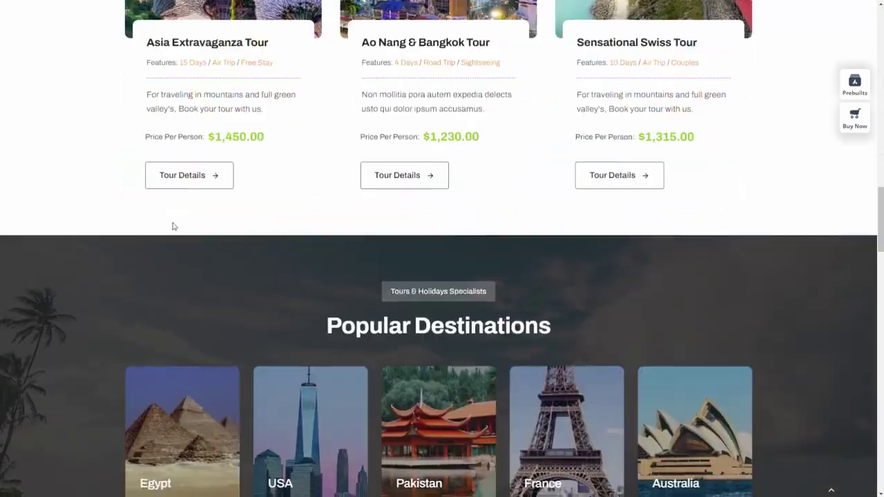
drag(342, 94, 553, 105)
scroll(415, 148, down, 3)
scroll(415, 147, down, 20)
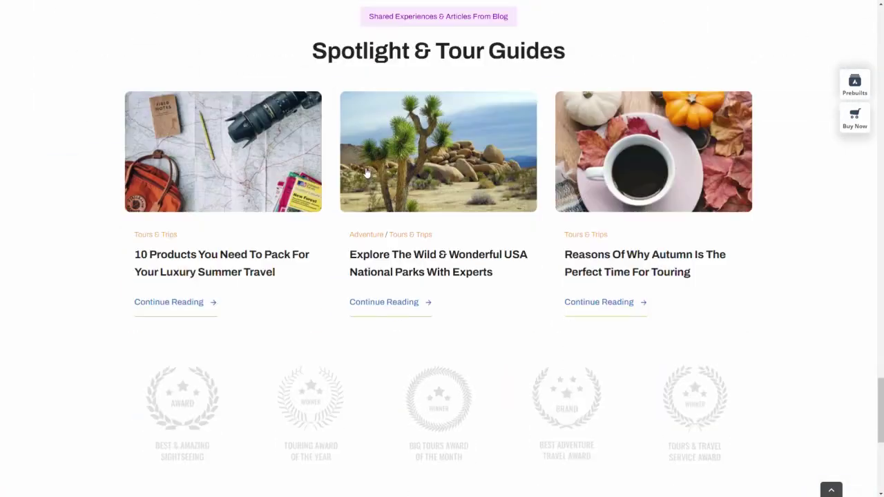
scroll(262, 255, up, 20)
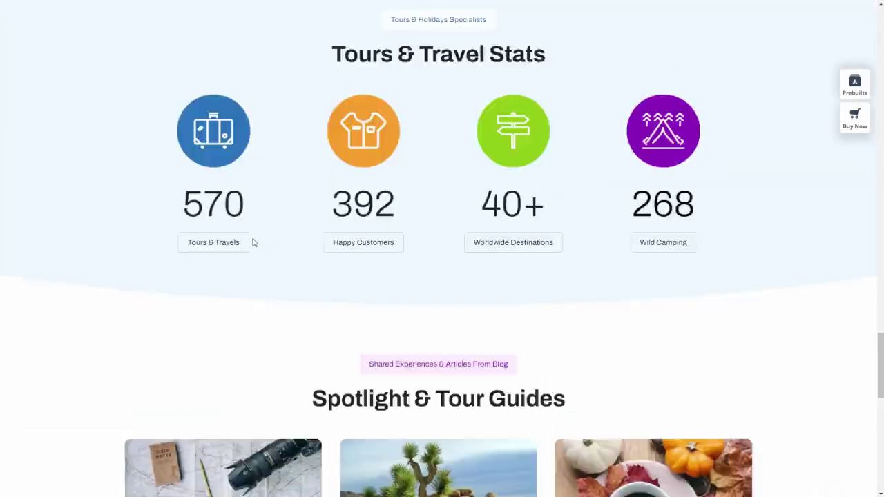
scroll(234, 237, up, 20)
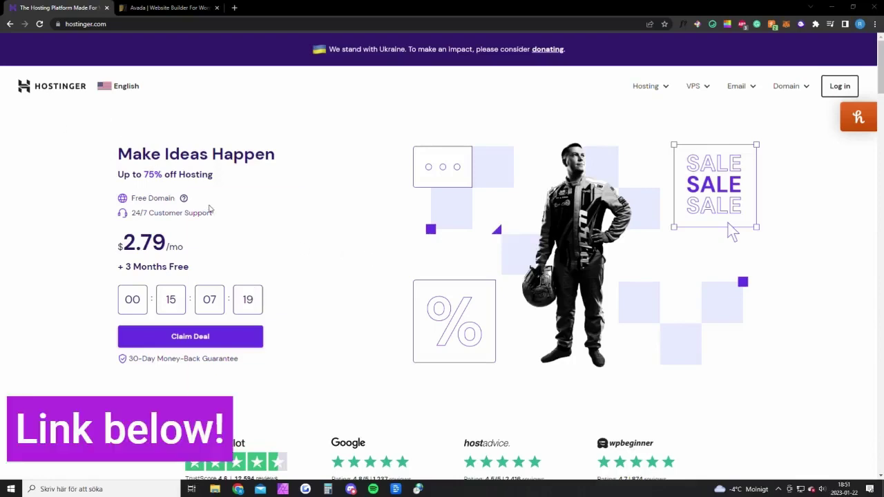
Open Hostinger's Web Hosting page and compare the prices and top features of the Single, Premium and Business plans
mouse_move(660, 93)
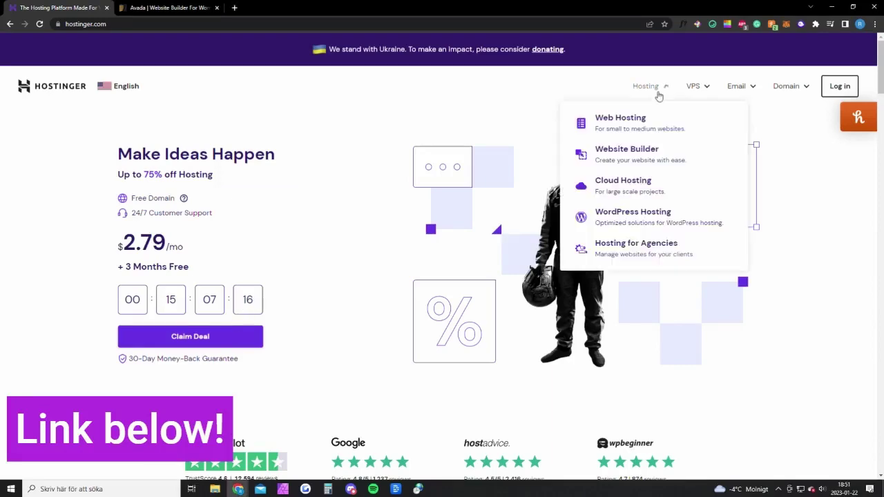
click(624, 123)
scroll(360, 239, down, 10)
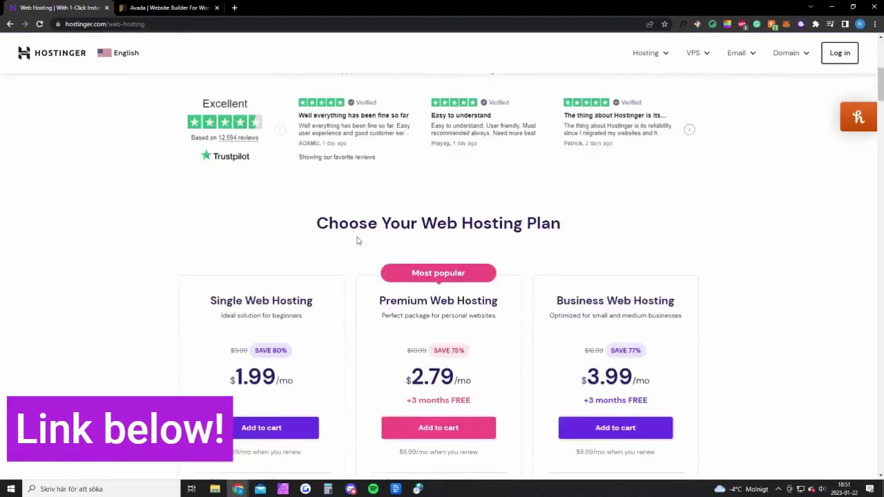
scroll(300, 235, up, 1)
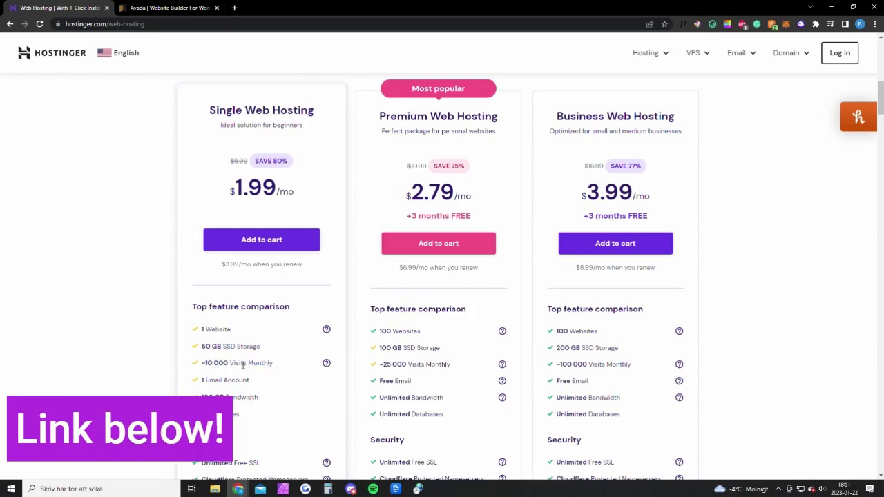
scroll(276, 312, down, 2)
scroll(417, 284, up, 1)
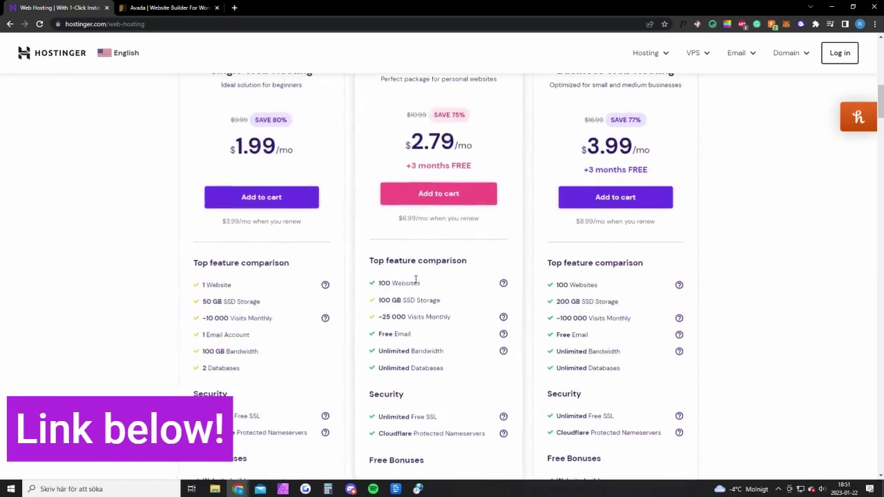
scroll(417, 282, up, 2)
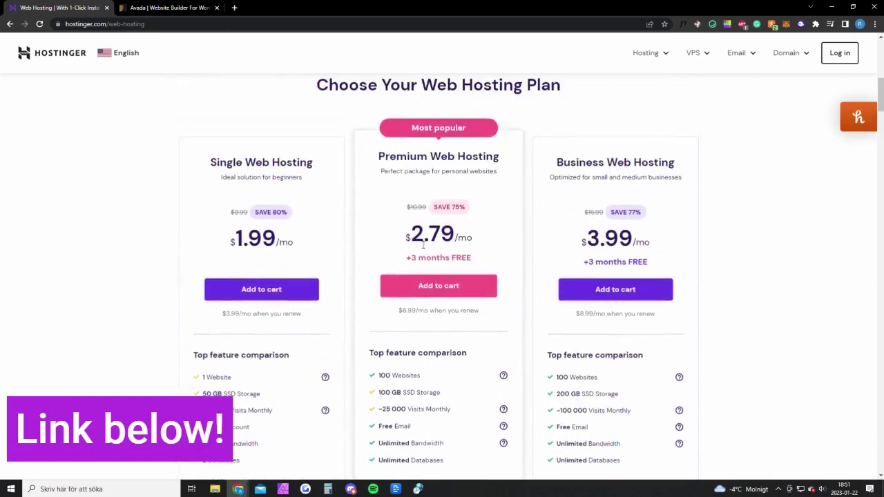
Examine the Premium Web Hosting plan's monthly visits allowance and its free domain bonus
scroll(415, 274, down, 3)
drag(385, 271, 453, 275)
click(417, 273)
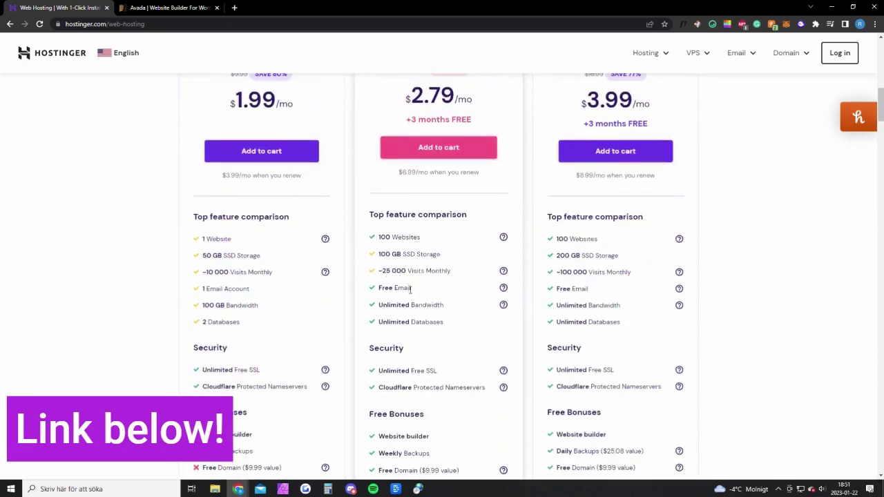
scroll(422, 345, down, 2)
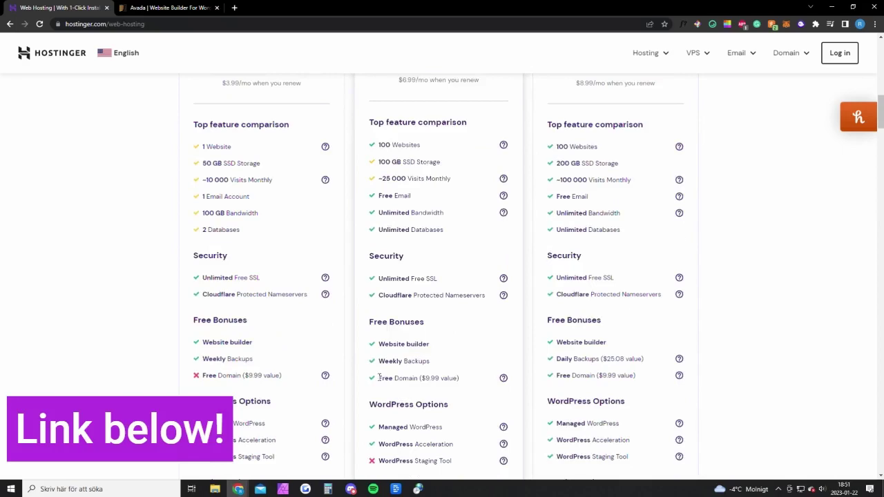
drag(380, 377, 461, 378)
click(427, 378)
drag(379, 378, 460, 378)
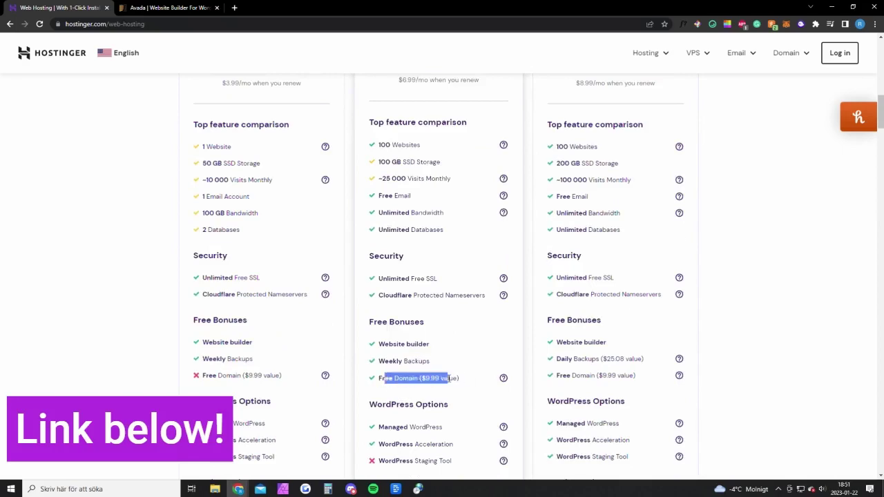
click(395, 373)
scroll(389, 355, up, 3)
scroll(388, 355, up, 4)
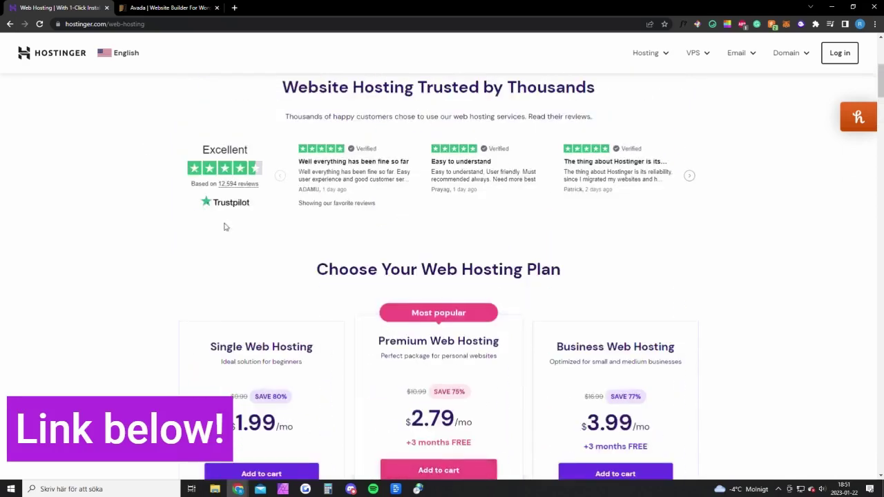
Switch to the Avada theme page on ThemeForest and check the price of the Regular License
click(159, 9)
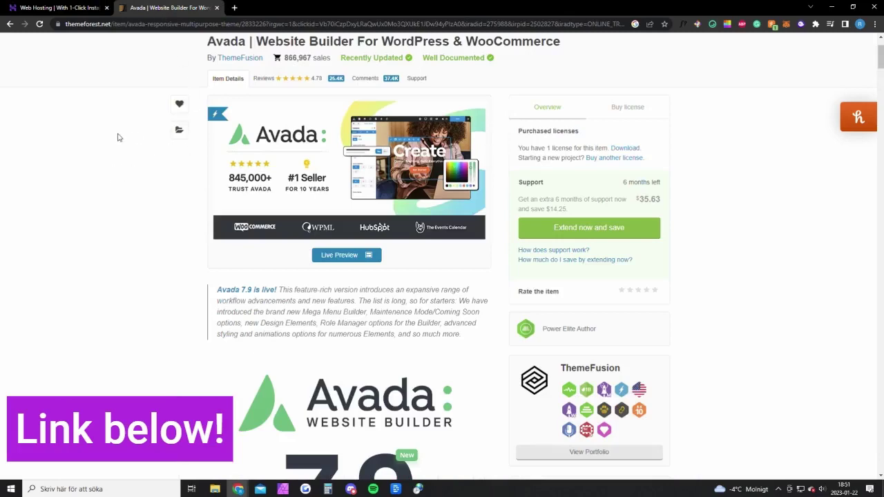
click(627, 109)
drag(656, 131, 673, 136)
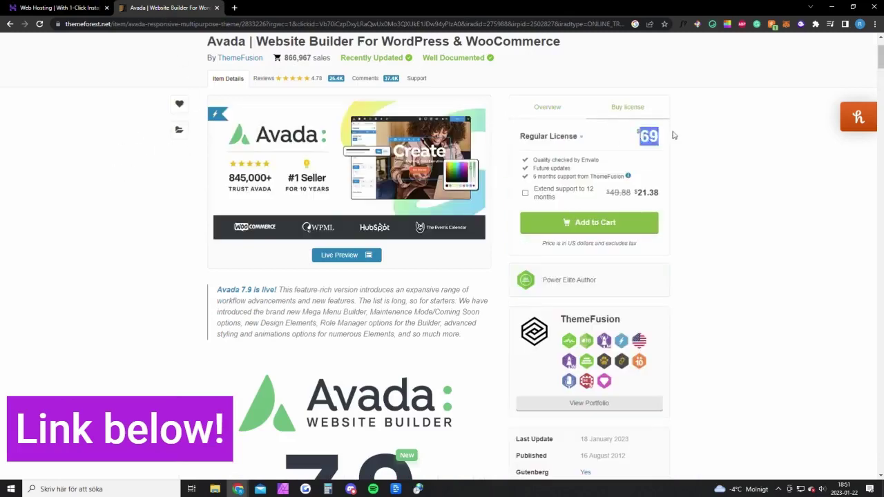
click(674, 136)
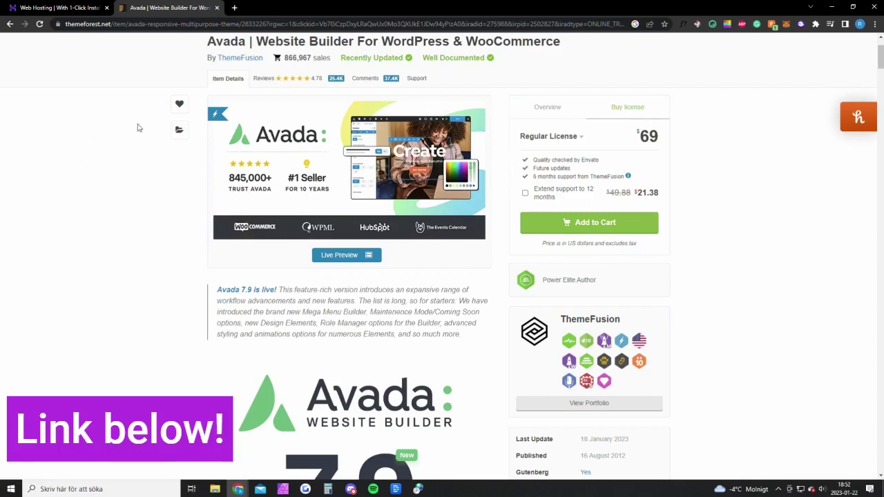
In Hostinger's website setup, select WordPress as the platform and clear the prefilled administrator email
key(ctrl+shift+Tab)
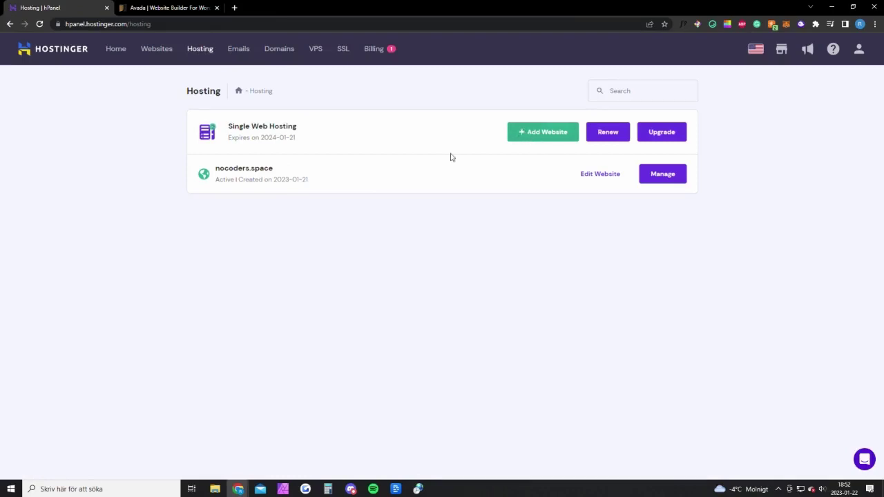
click(347, 336)
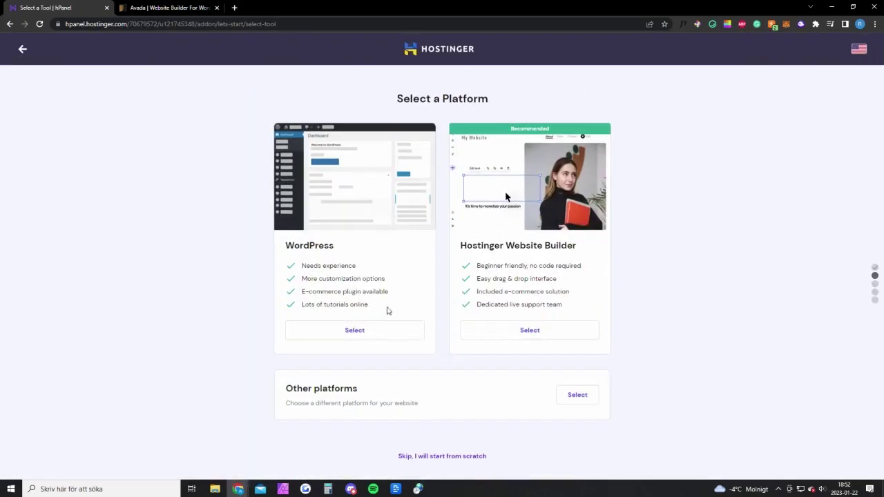
click(365, 336)
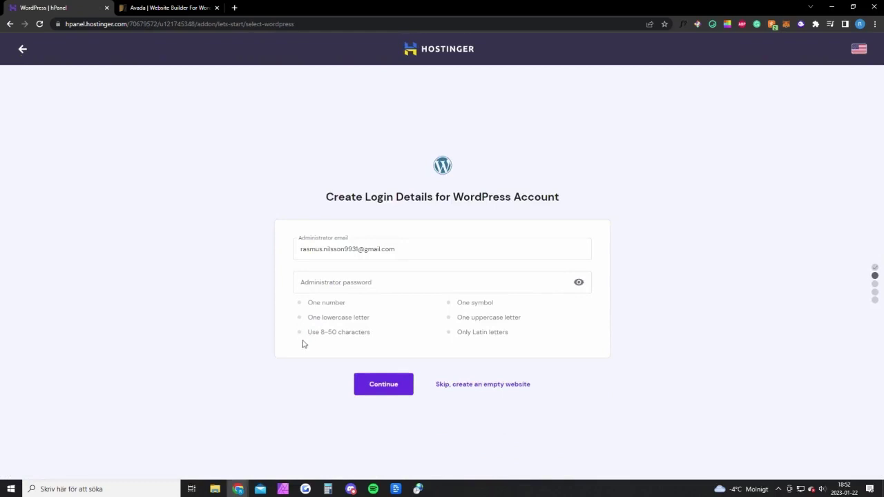
drag(435, 251, 269, 243)
key(BackSpace)
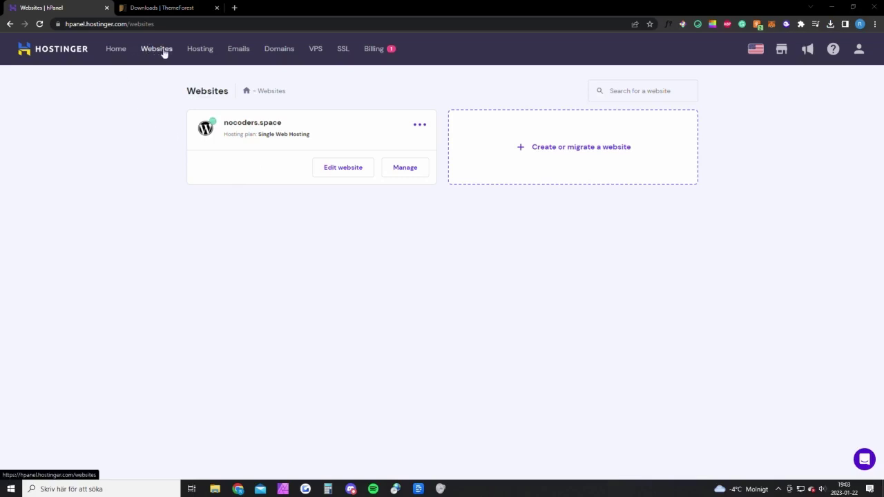
Open the WordPress dashboard of nocoders.space from Hostinger and bring up the upload form for adding a new theme
click(341, 172)
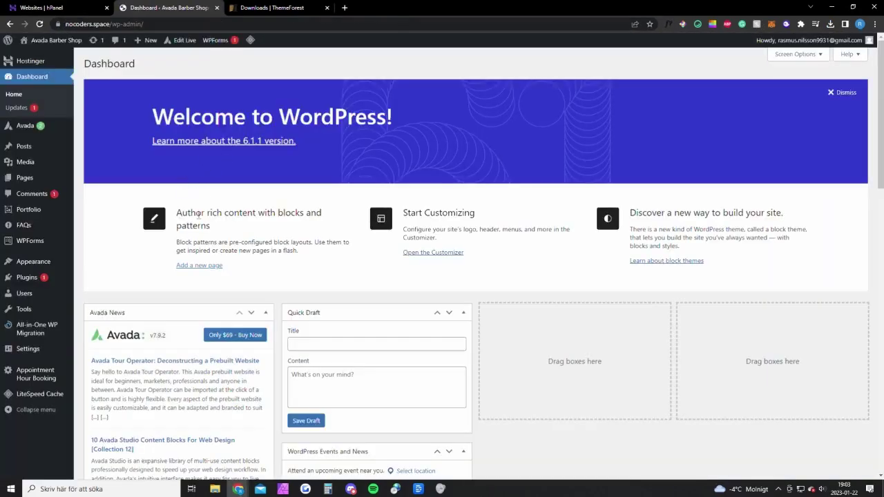
mouse_move(44, 263)
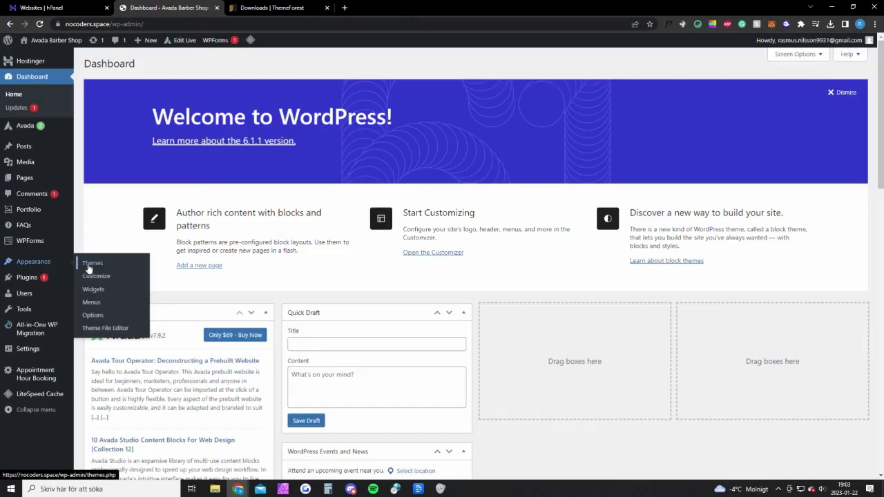
click(93, 265)
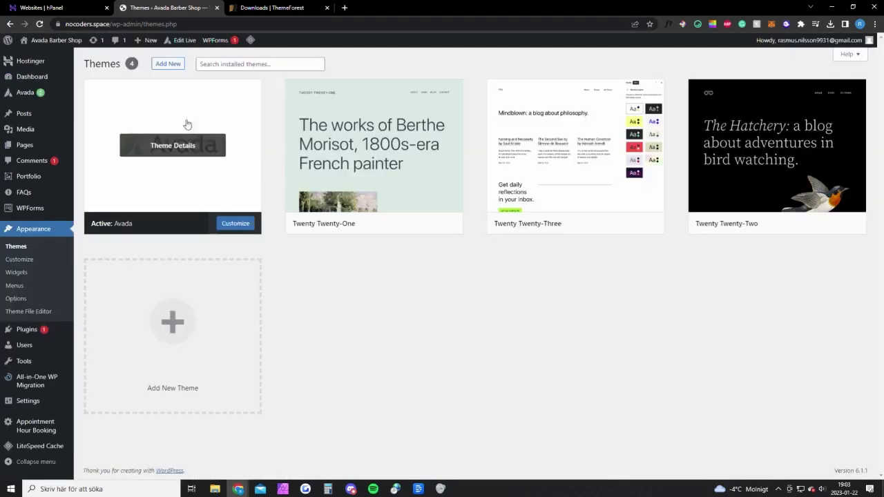
click(168, 65)
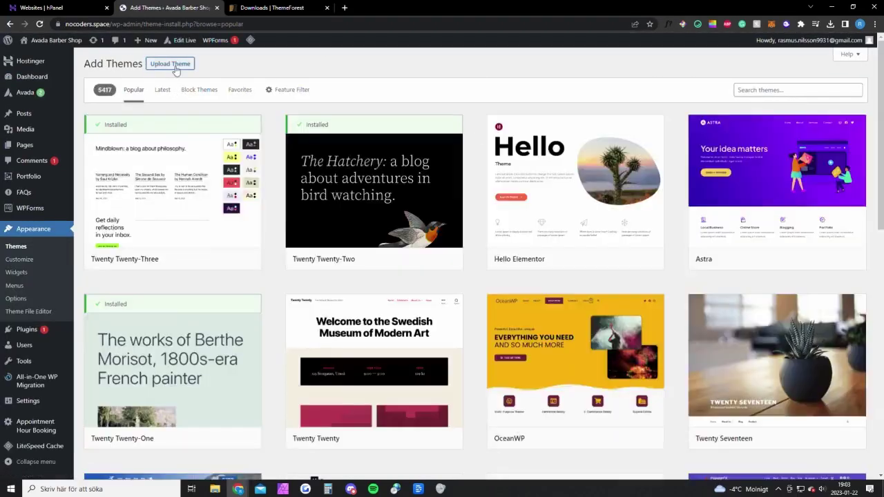
click(174, 64)
Switch to ThemeForest and open the account's Downloads page to locate the purchased Avada theme's download
click(271, 10)
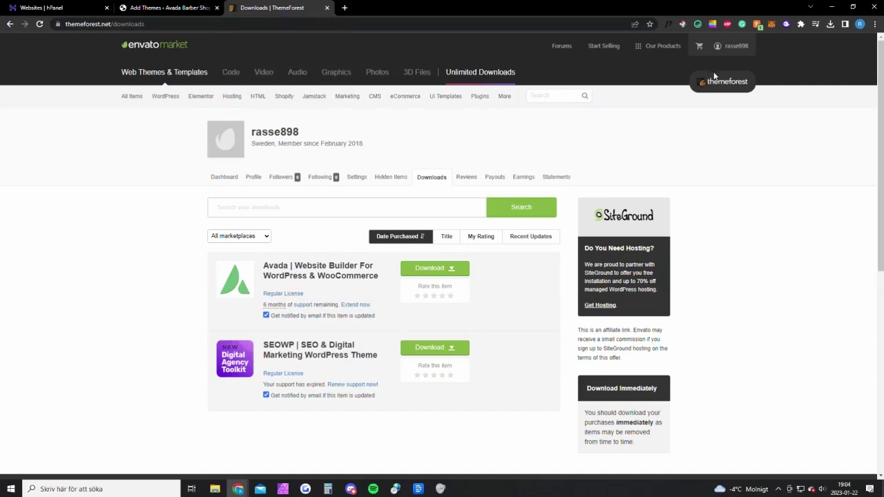
mouse_move(736, 54)
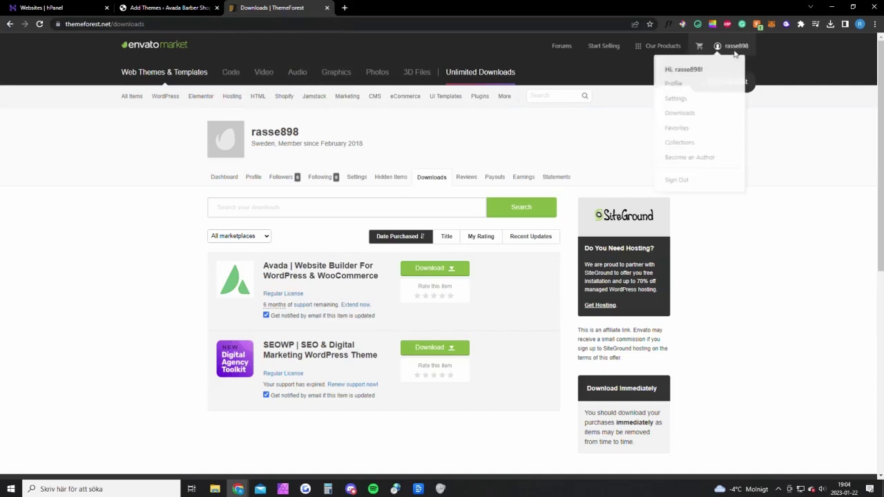
click(683, 112)
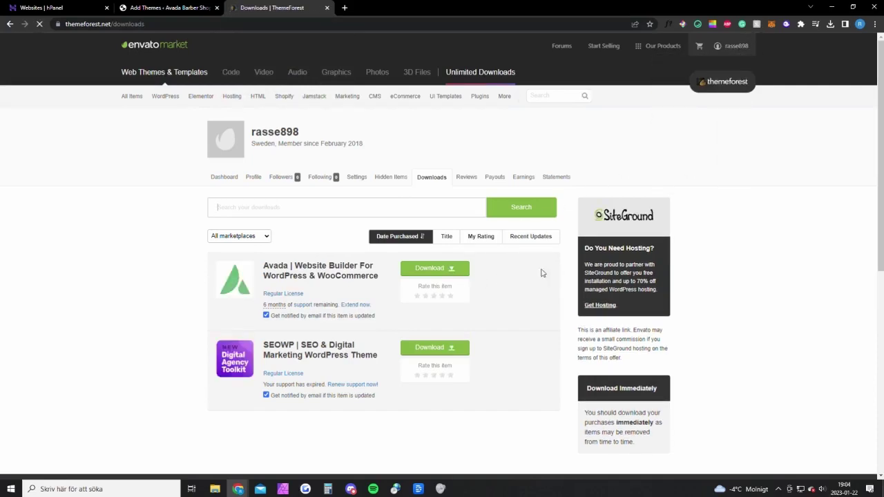
mouse_move(453, 273)
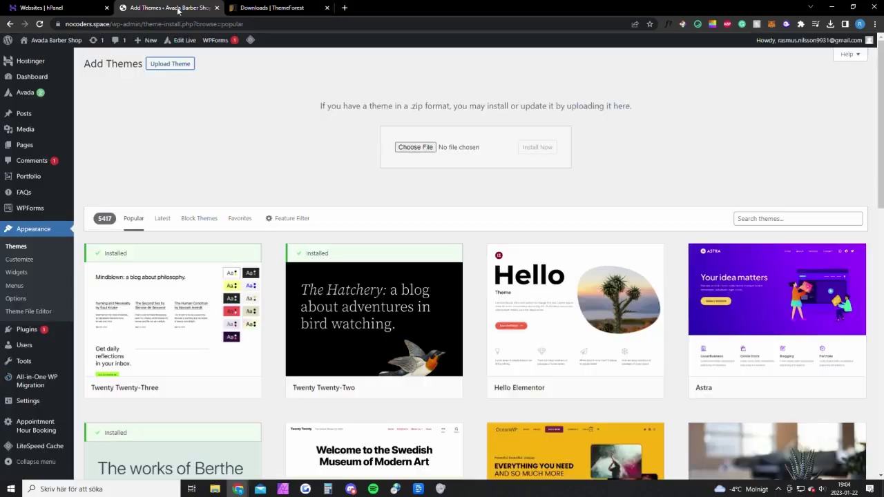
Back in WordPress, upload the downloaded Avada responsive multipurpose theme ZIP file from ThemeForest and install it
click(165, 7)
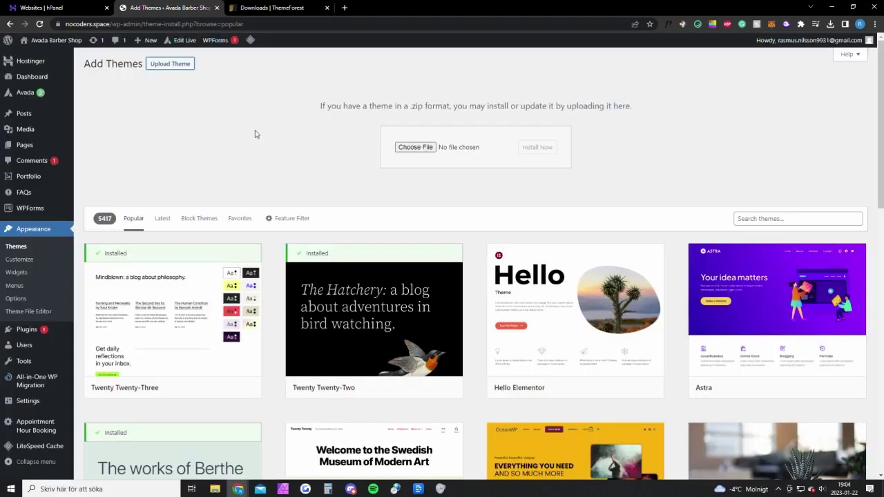
click(421, 148)
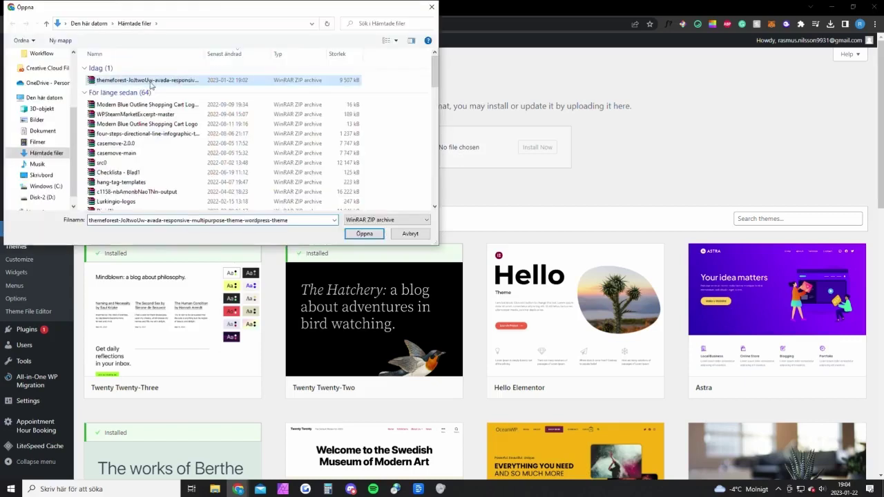
click(363, 233)
click(544, 148)
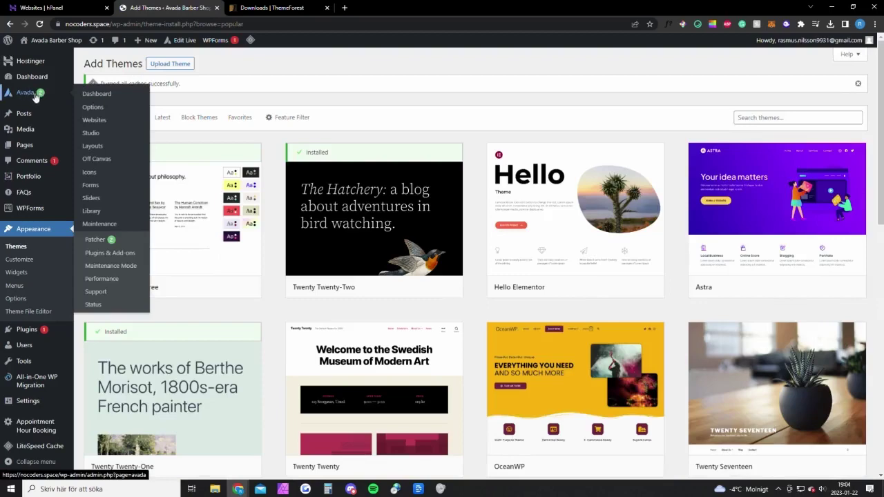
Open the Avada dashboard and locate the website registration section with its purchase code field
click(99, 95)
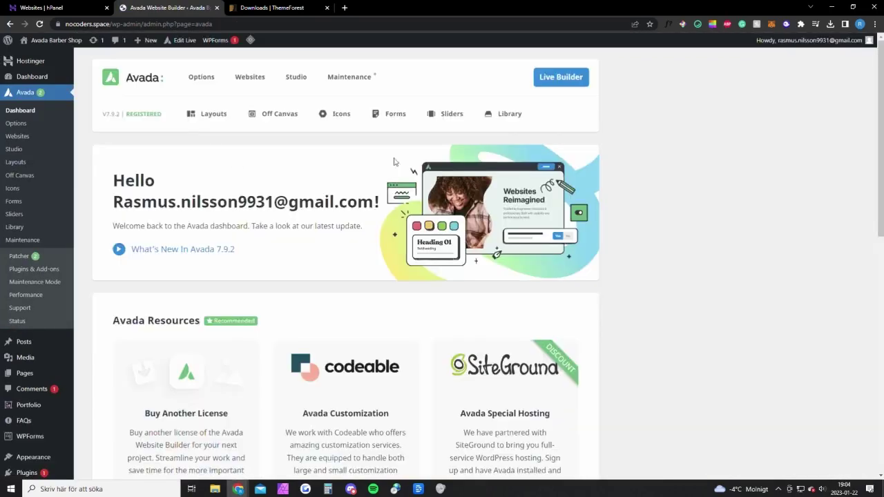
scroll(354, 212, down, 15)
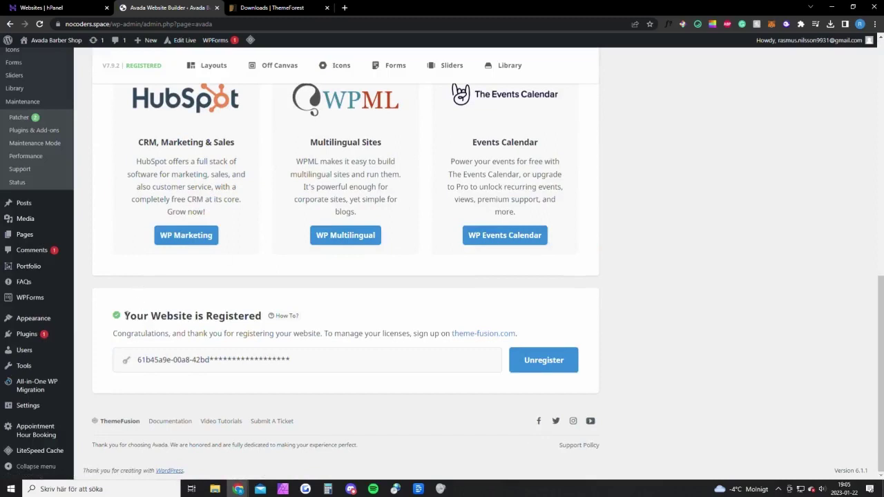
drag(127, 315, 306, 333)
click(199, 360)
On ThemeForest, check the Avada download options for the text version of the license certificate and purchase code, then return to WordPress
click(273, 9)
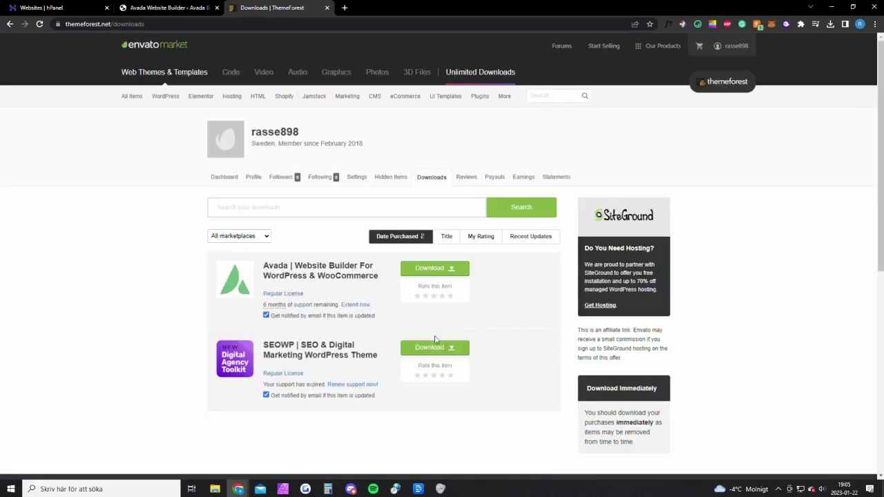
click(461, 271)
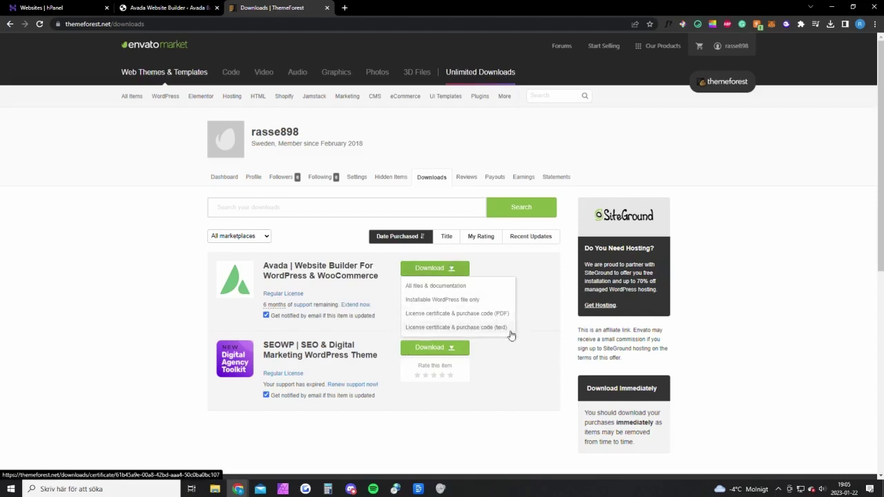
click(166, 8)
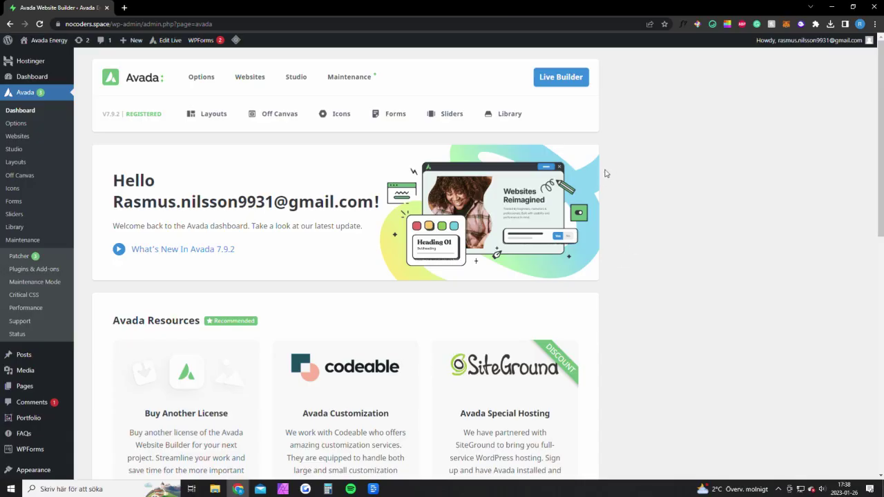
Go to Avada's prebuilt websites and bring up the import options for the Tour Operator site
click(23, 112)
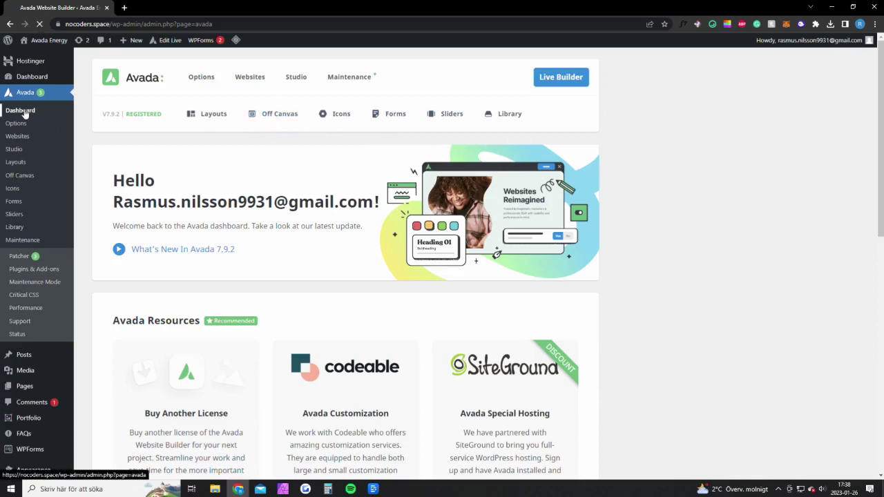
click(249, 85)
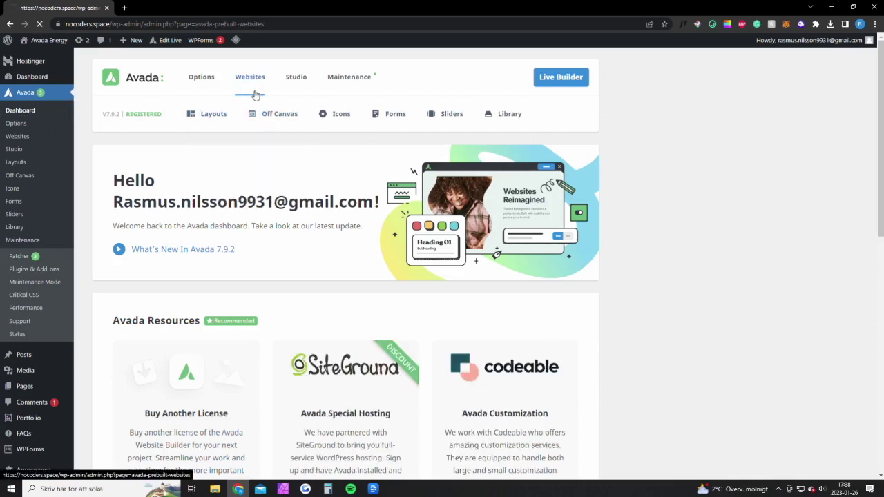
scroll(385, 203, down, 3)
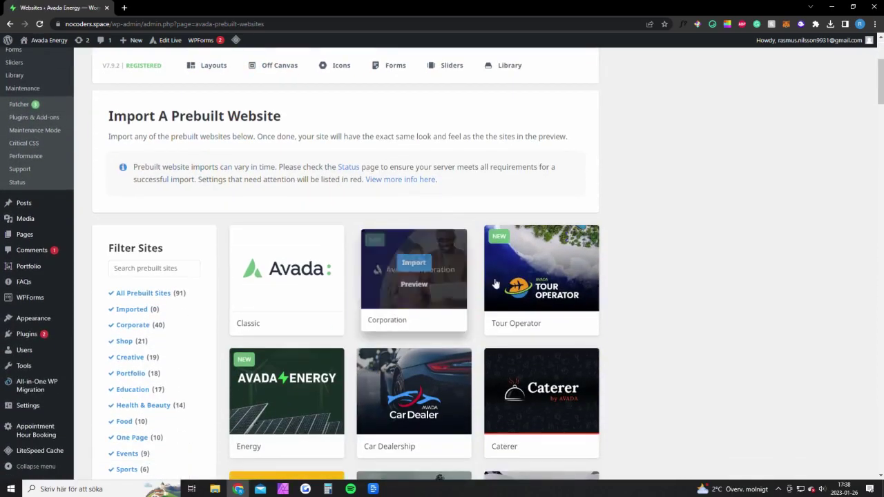
click(544, 266)
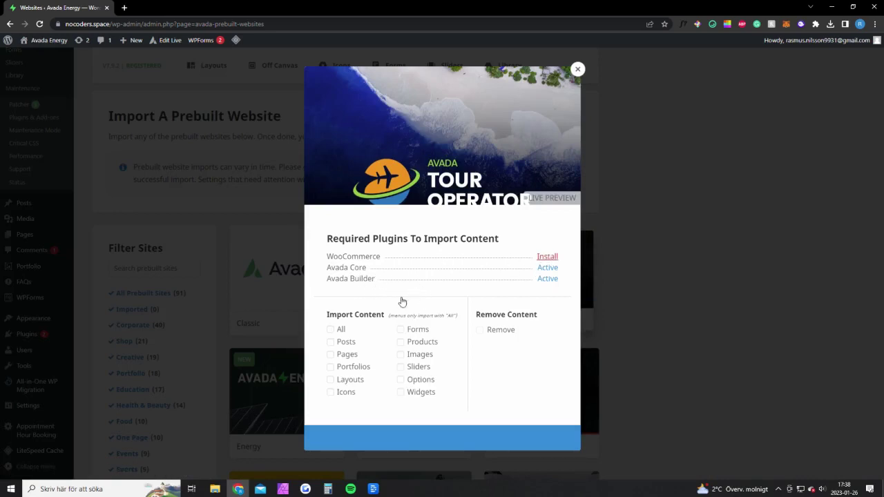
Import the Tour Operator prebuilt website with all content types included, and close the import dialog
click(343, 333)
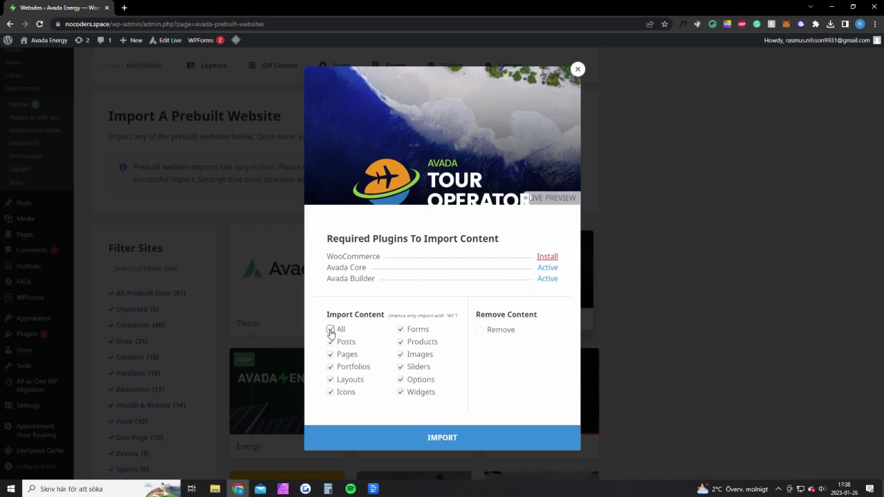
click(446, 444)
click(514, 365)
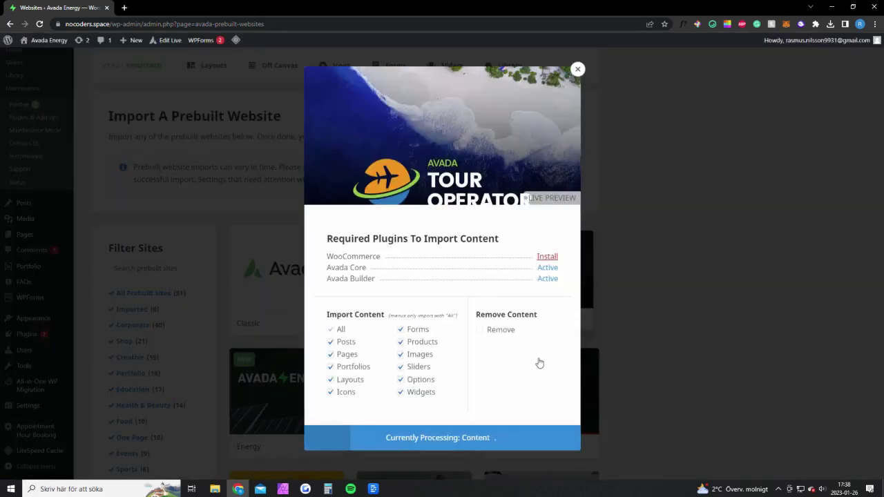
click(443, 438)
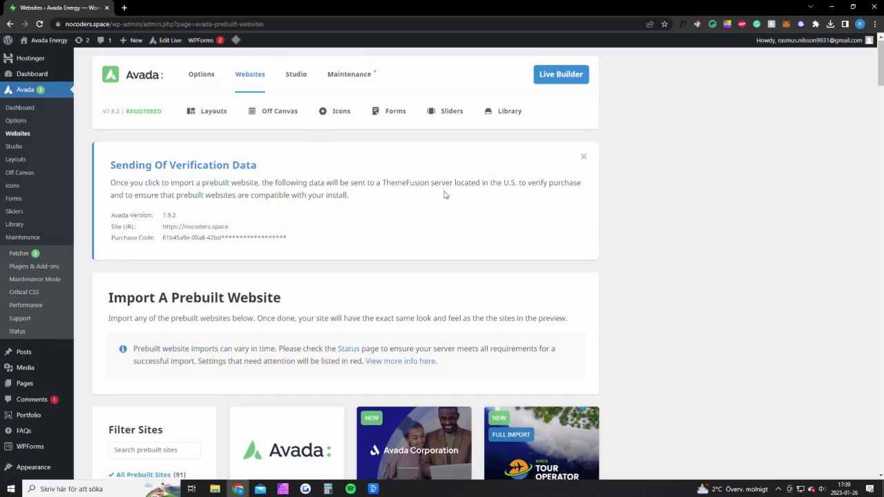
Open the imported Tour Operator website in Avada's Live Builder
scroll(509, 223, down, 2)
scroll(322, 229, up, 2)
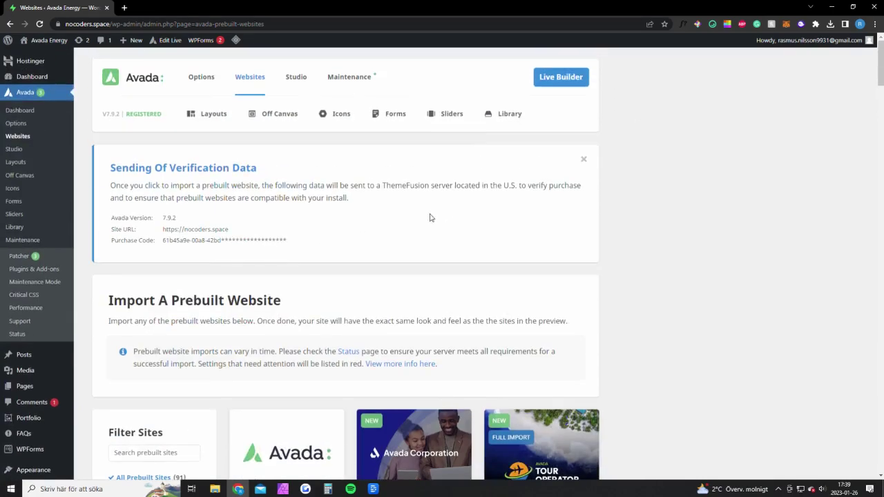
click(562, 81)
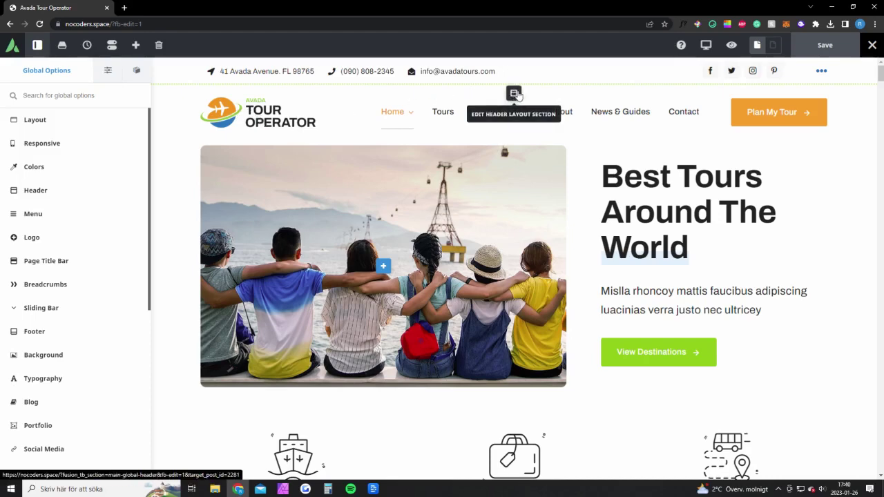
Try to replace the Tour Operator logo image in the header layout section with one from the media library
click(516, 94)
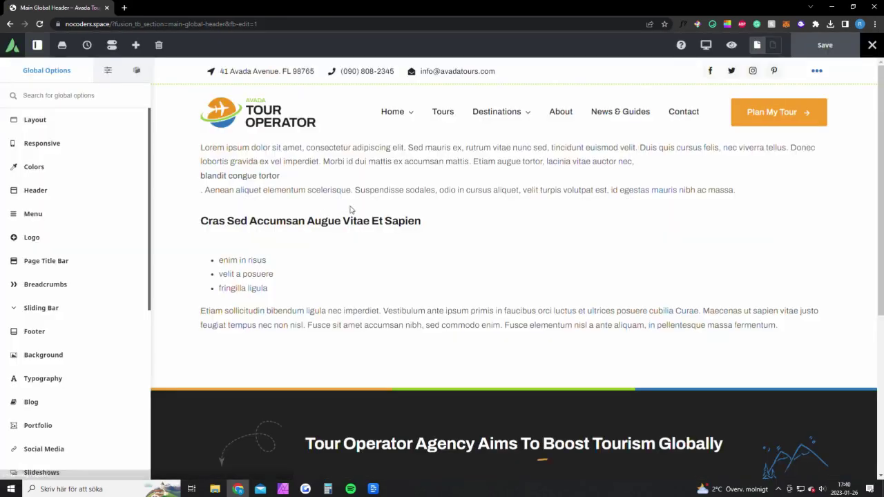
mouse_move(269, 112)
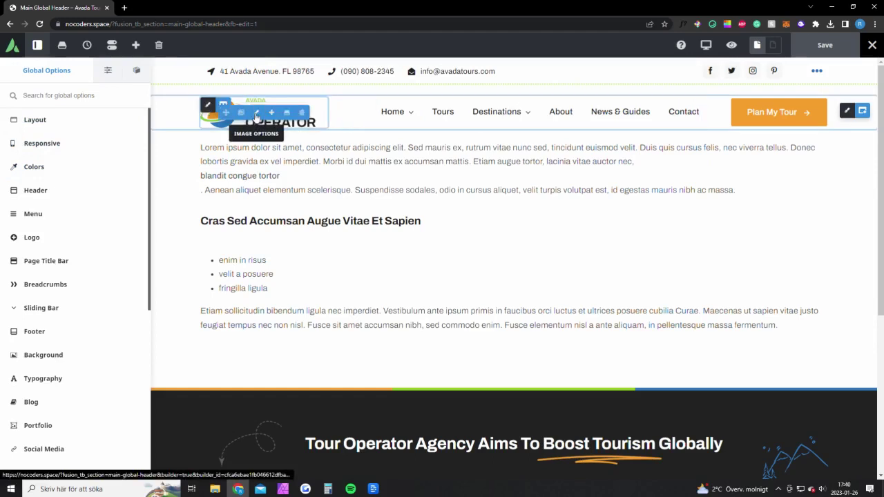
click(256, 114)
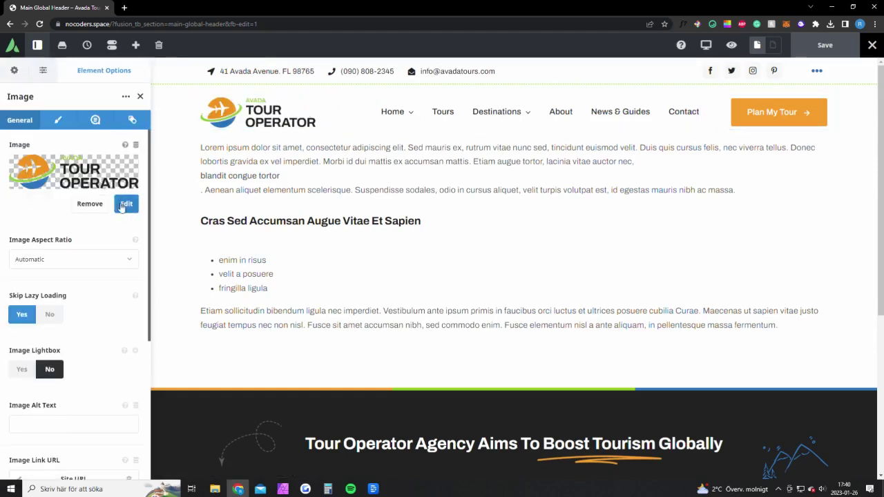
click(93, 205)
click(73, 191)
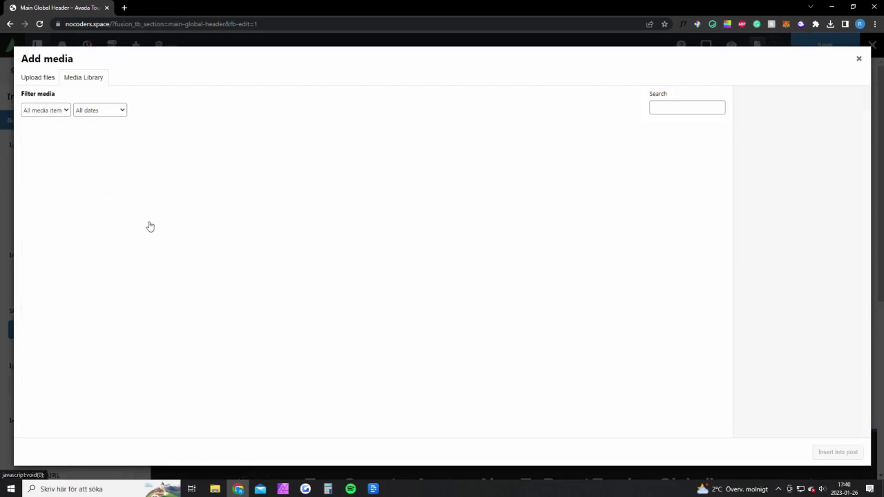
click(859, 59)
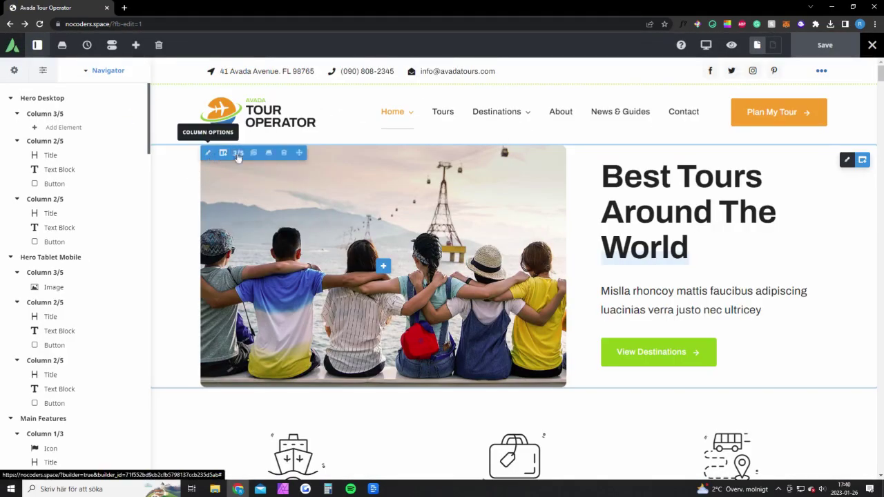
Delete the 3/5 group photo column and the "Best Tours Around The World" column from the homepage's desktop hero section
click(284, 152)
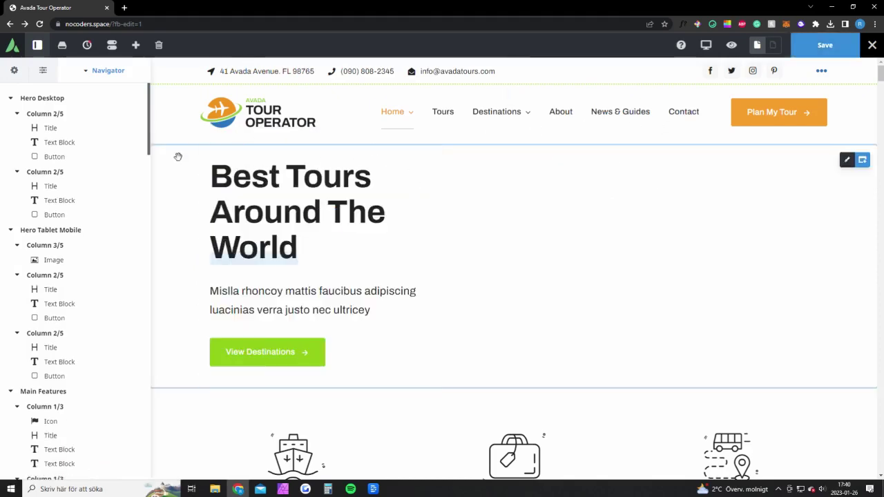
click(286, 152)
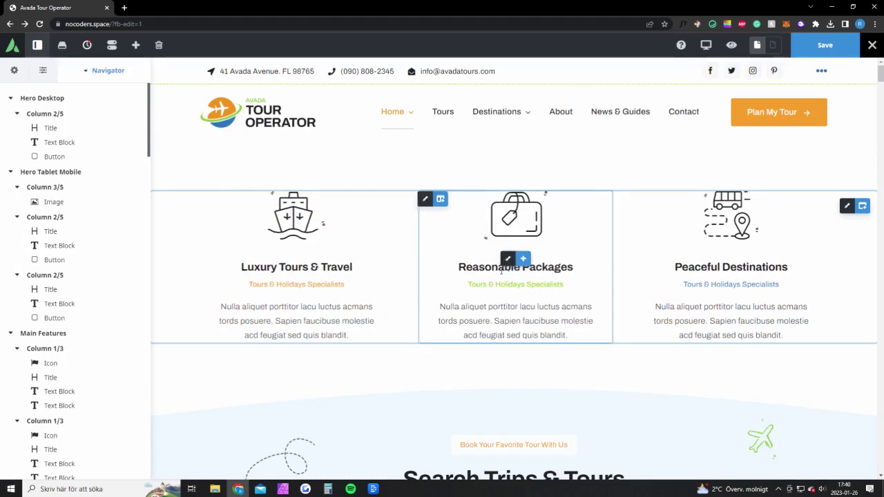
Replace the placeholder paragraph under "Luxury Tours & Travel" with "change text"
click(344, 319)
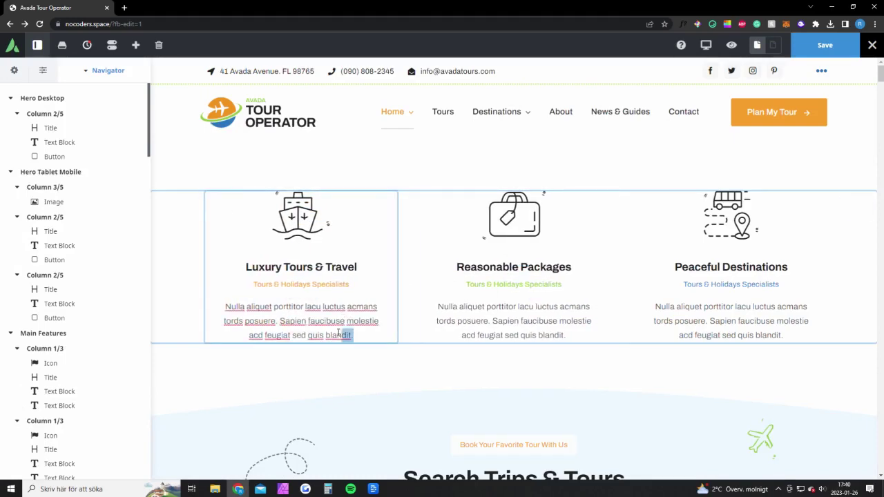
drag(338, 334, 225, 306)
text(change text)
Look through the homepage sections from the tour search through Popular Destinations to the Tourists Reviews, and return to the page's beginning
scroll(410, 318, down, 3)
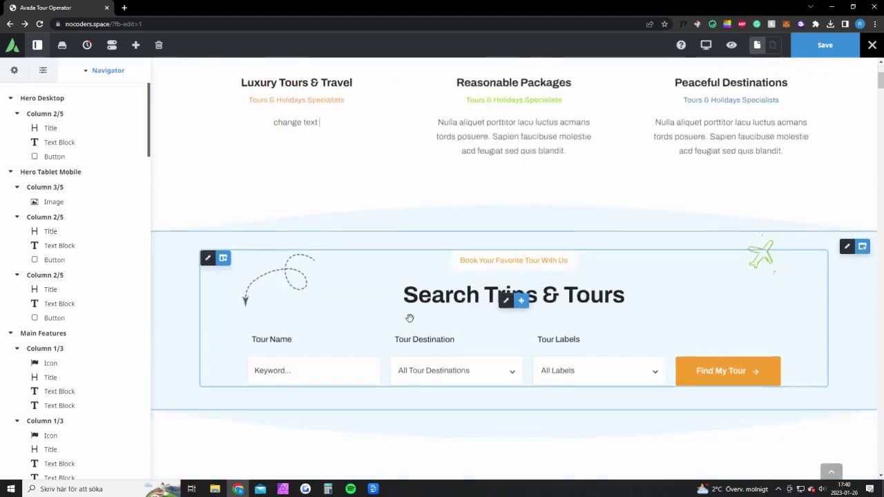
scroll(410, 318, down, 5)
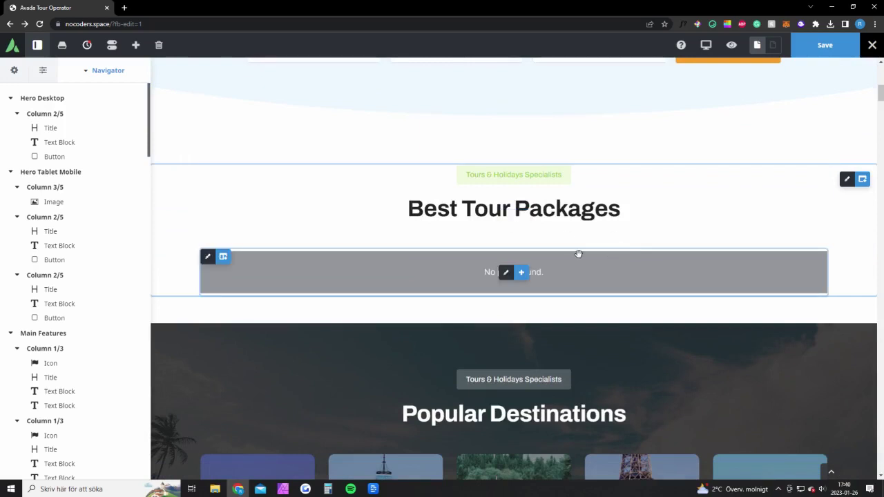
scroll(484, 261, down, 3)
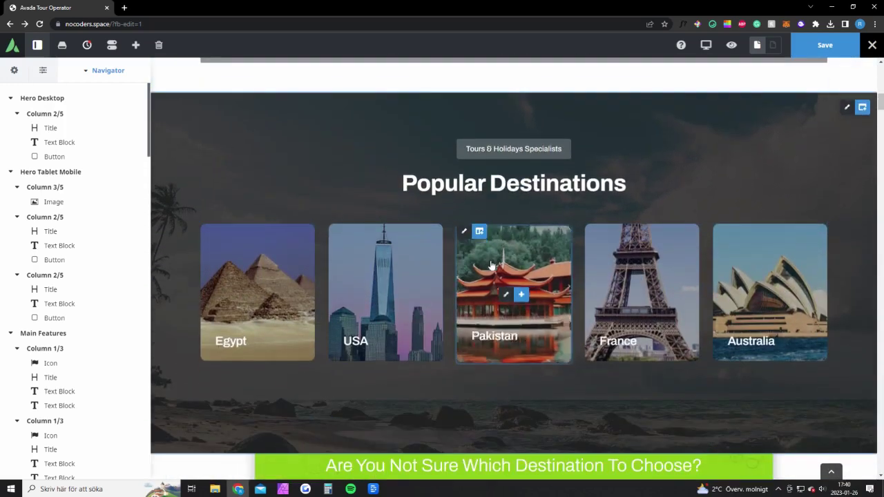
scroll(603, 264, down, 2)
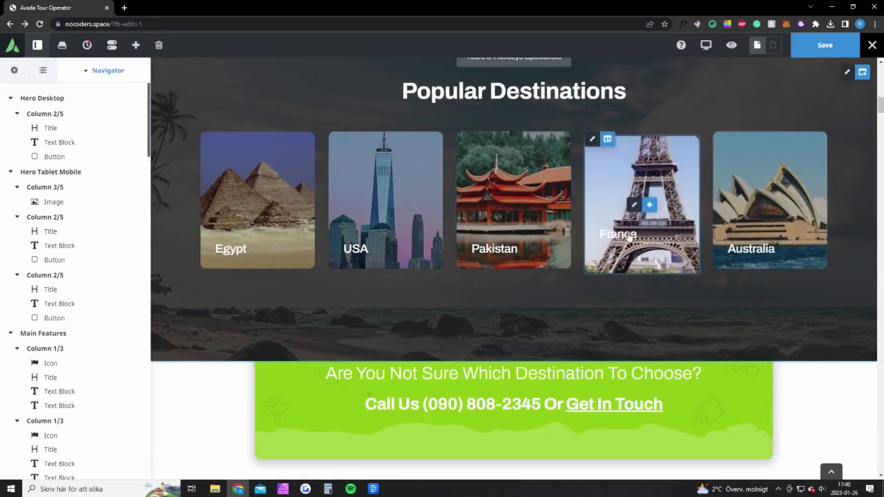
scroll(617, 214, down, 5)
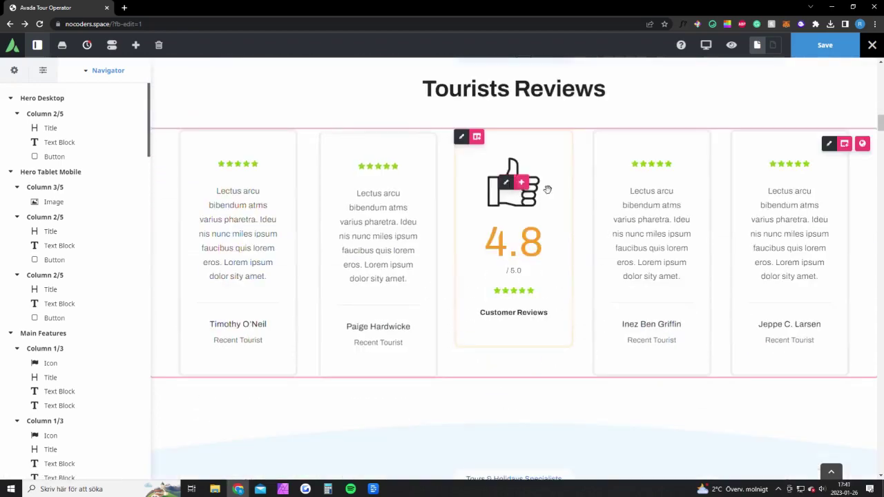
scroll(365, 240, down, 5)
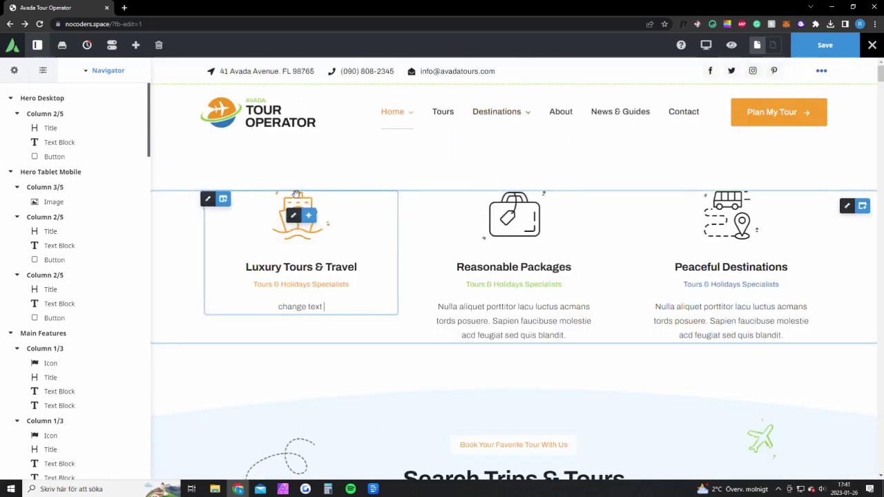
click(425, 168)
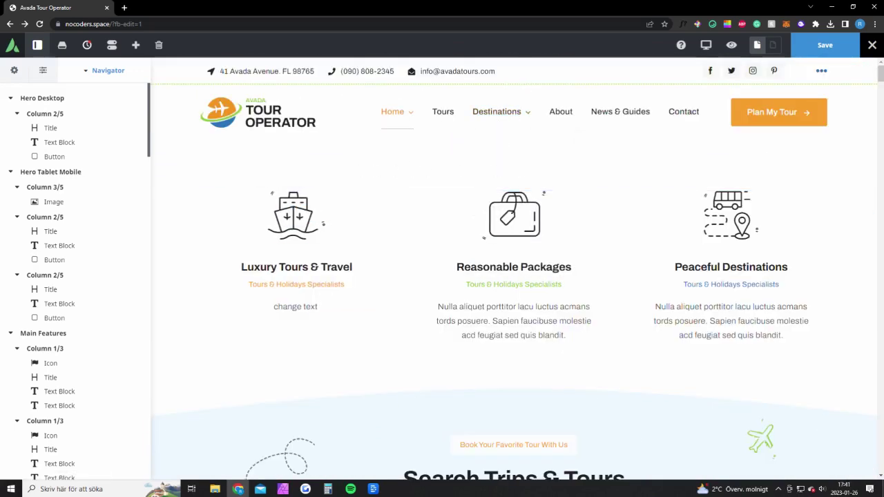